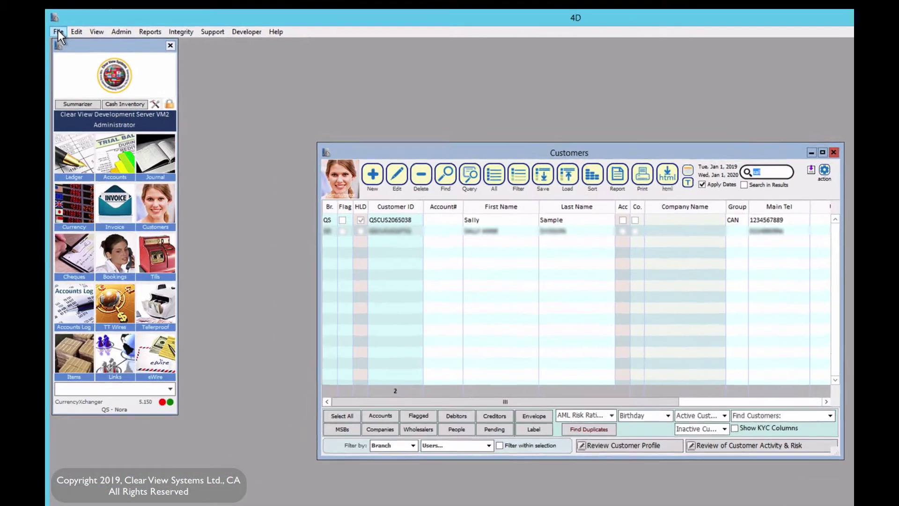
# Bring up Server Preferences on the Compliance settings, focusing the sanction list option.
pyautogui.click(55, 42)
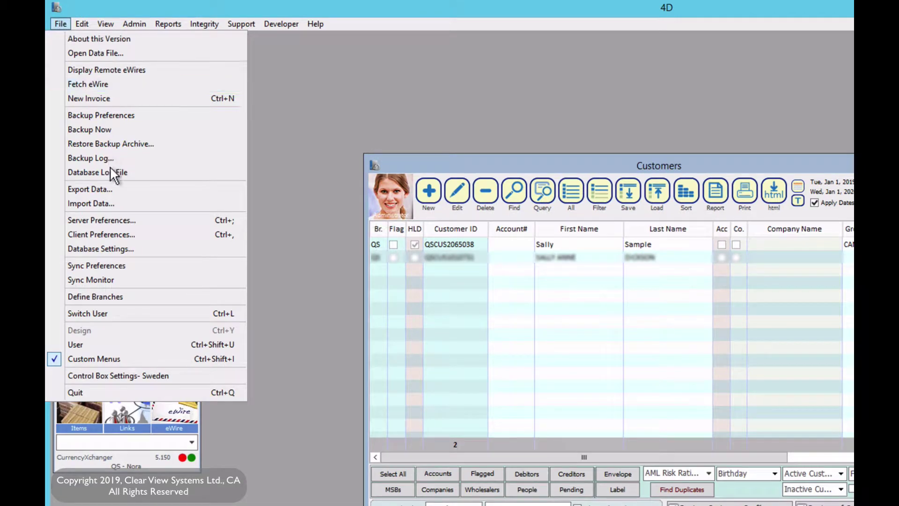
pyautogui.click(105, 219)
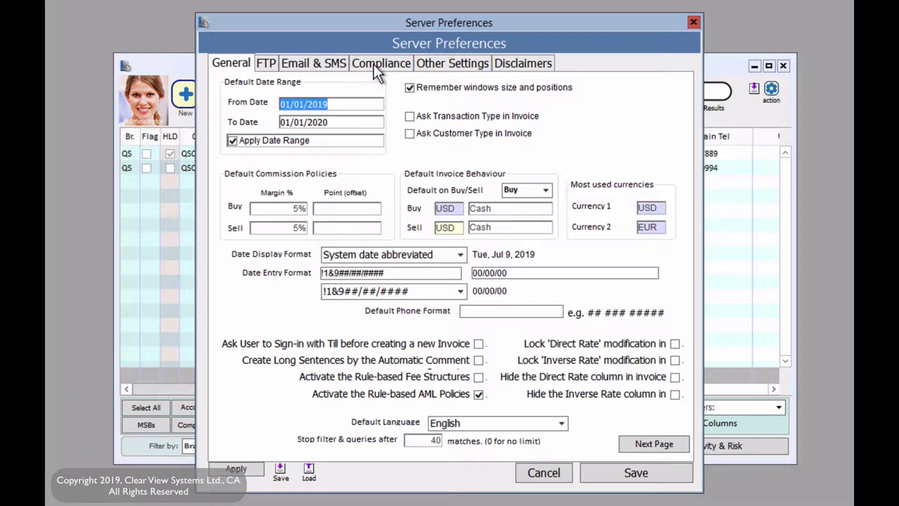
pyautogui.click(373, 64)
pyautogui.press('Tab')
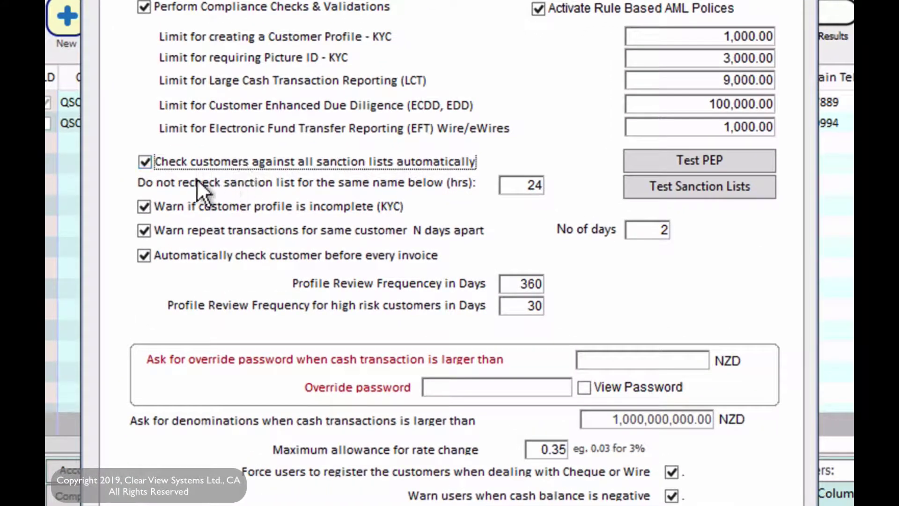
pyautogui.click(146, 162)
pyautogui.click(144, 161)
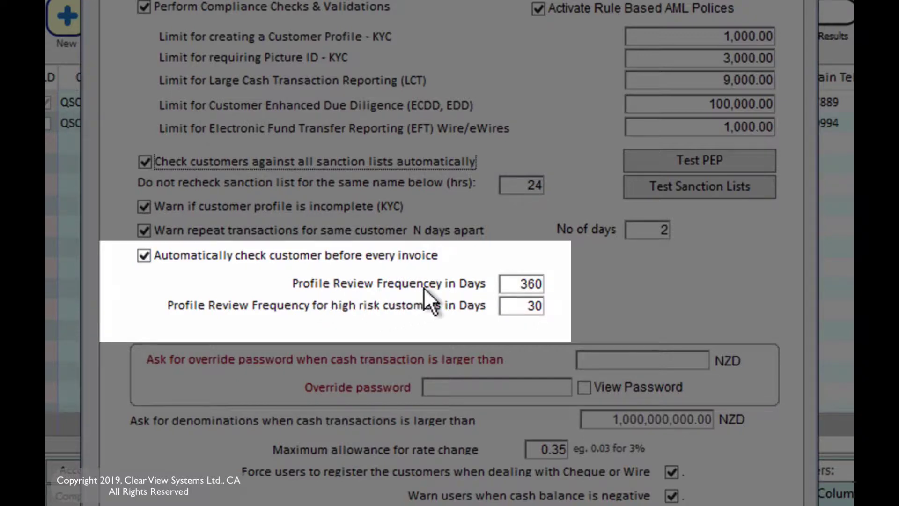
pyautogui.click(496, 289)
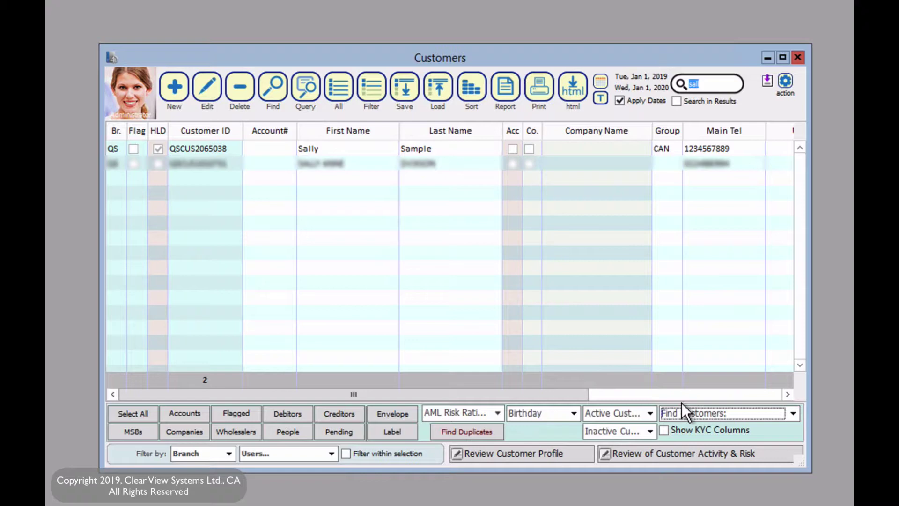
# Run the predefined 'Due for Review' customer search from the Find Customers dropdown.
pyautogui.click(795, 413)
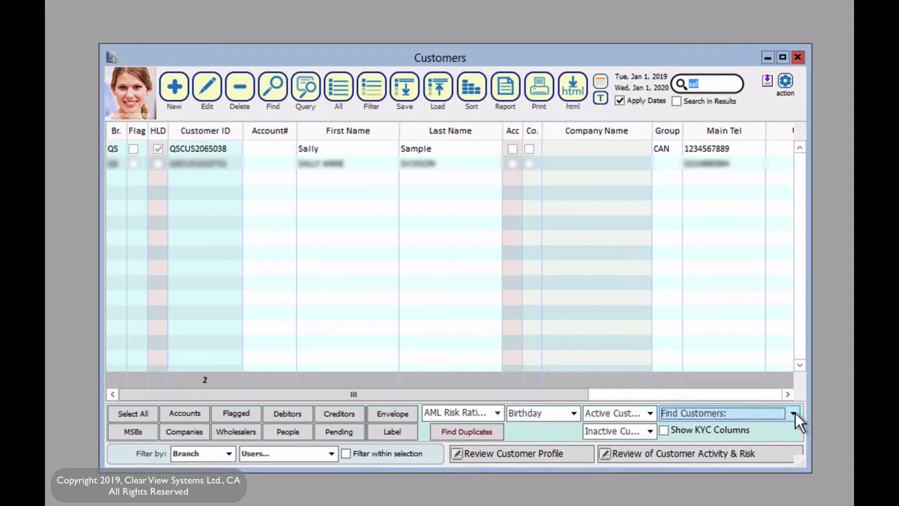
pyautogui.click(795, 413)
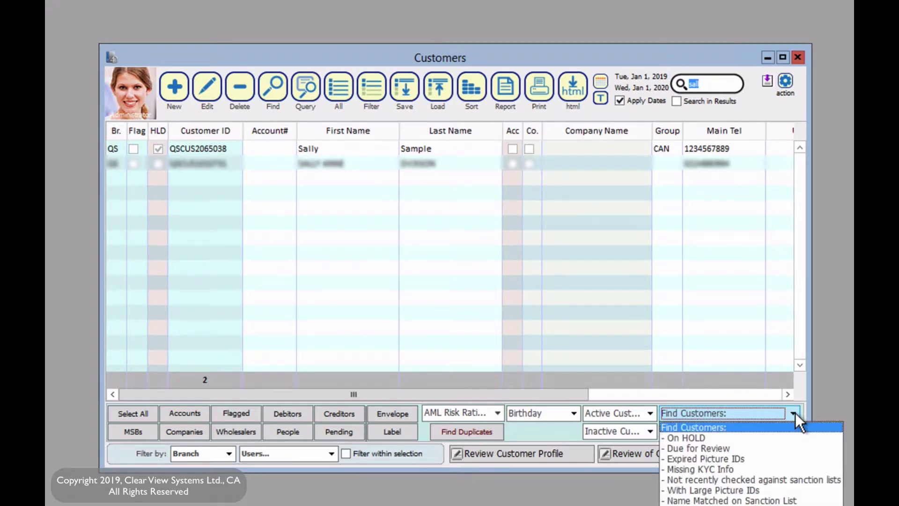
pyautogui.click(697, 445)
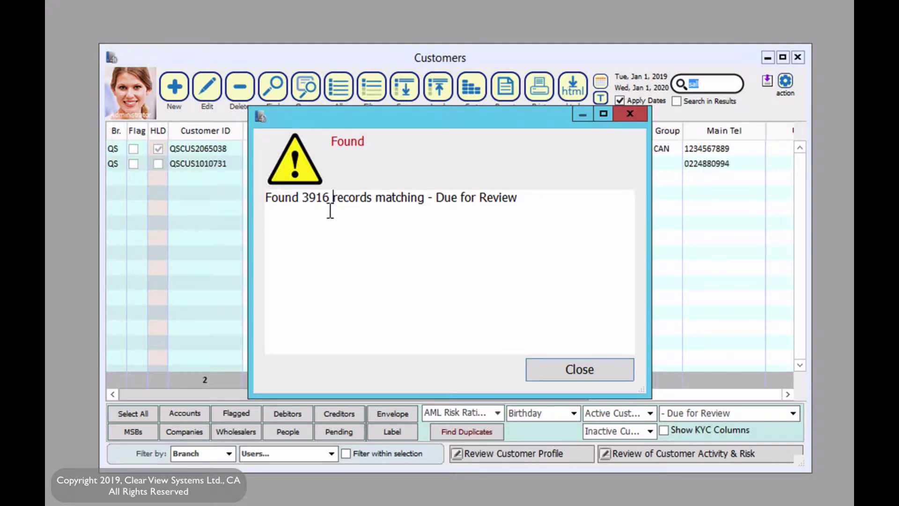
pyautogui.press('Return')
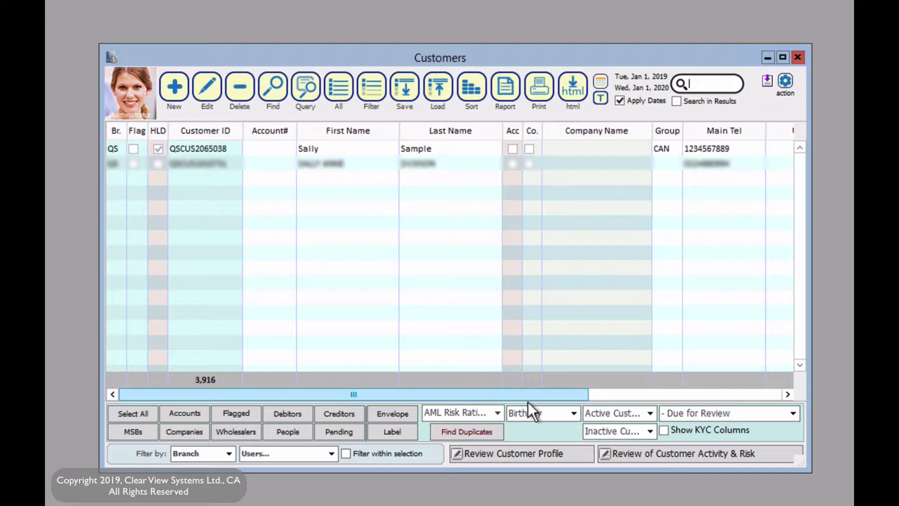
pyautogui.write('sal')
pyautogui.press('Return')
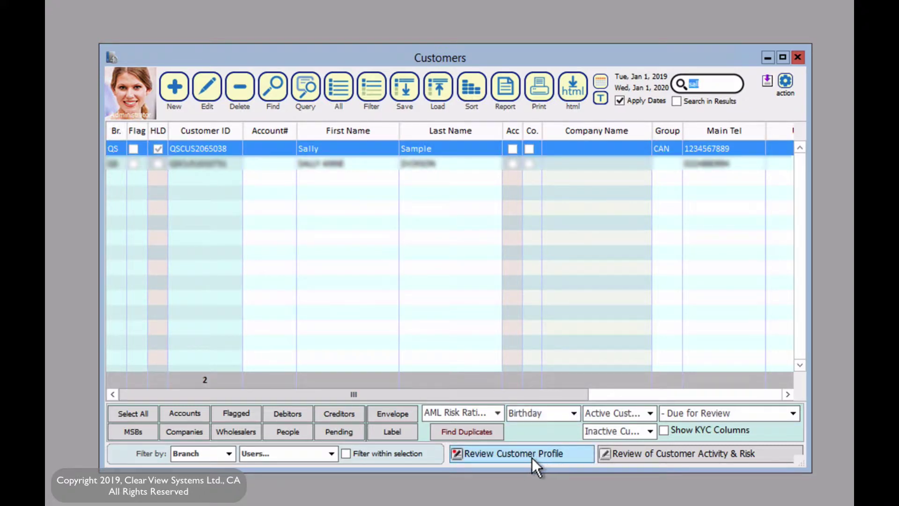
pyautogui.click(523, 458)
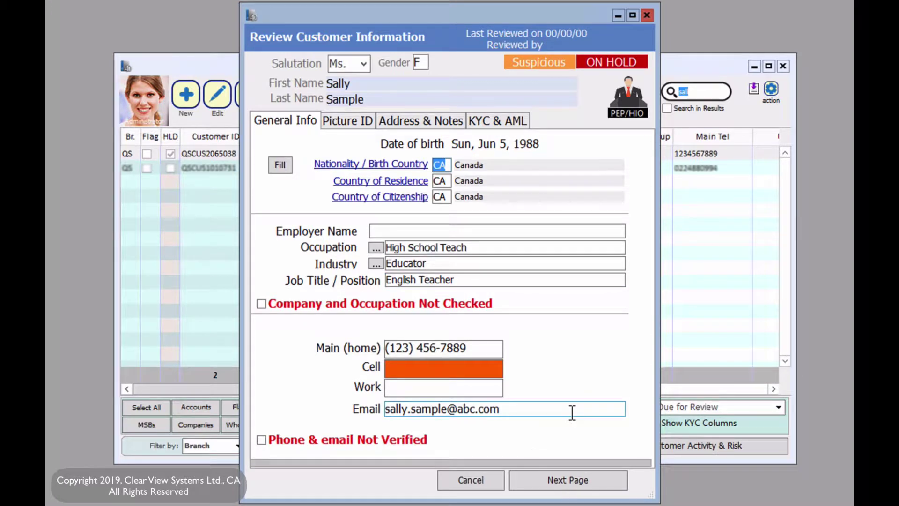
# Mark Sally's company/occupation and phone & email as verified, then continue to the picture ID page.
pyautogui.click(535, 267)
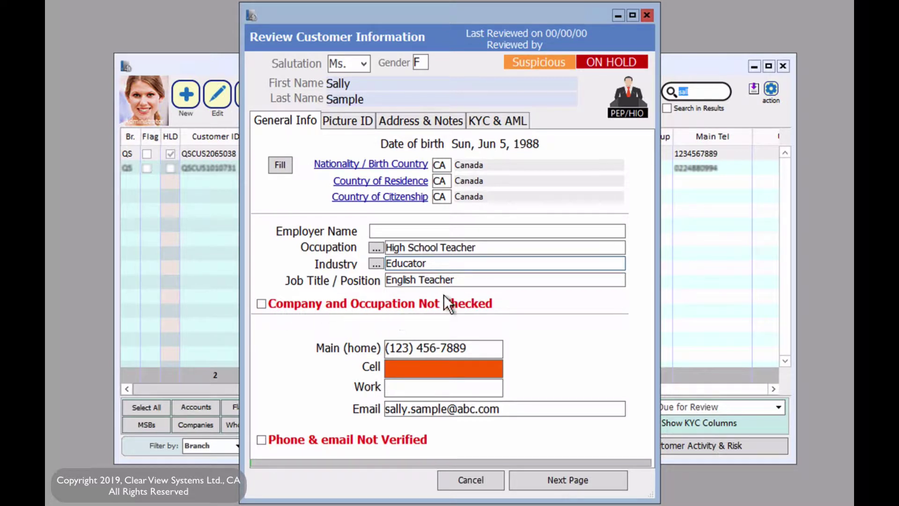
pyautogui.click(258, 305)
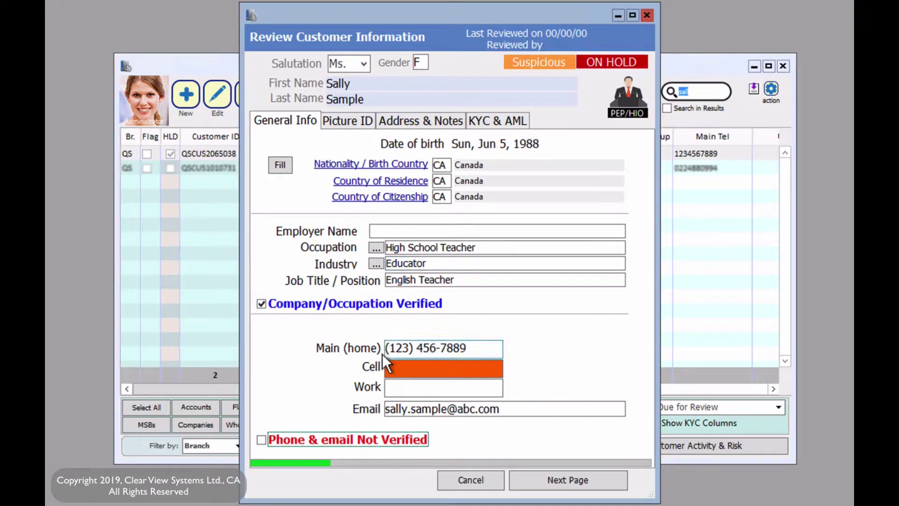
pyautogui.click(459, 411)
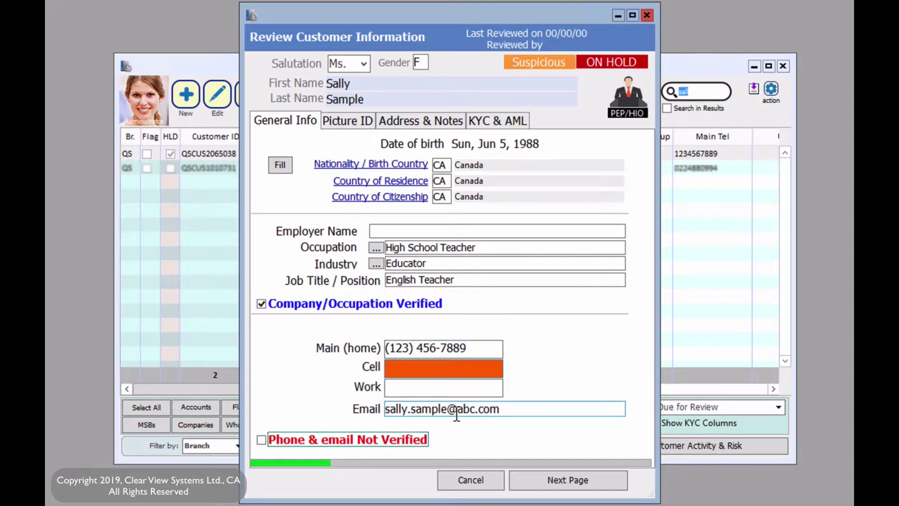
pyautogui.click(261, 440)
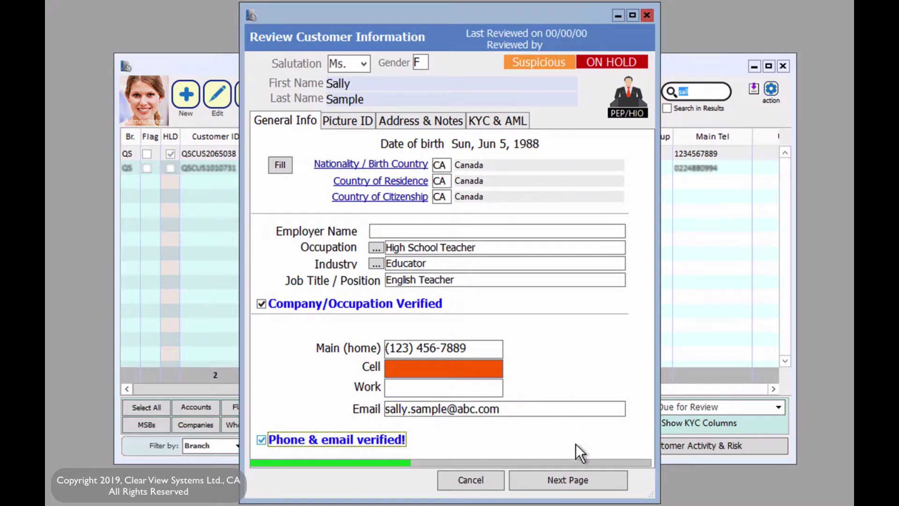
pyautogui.click(566, 482)
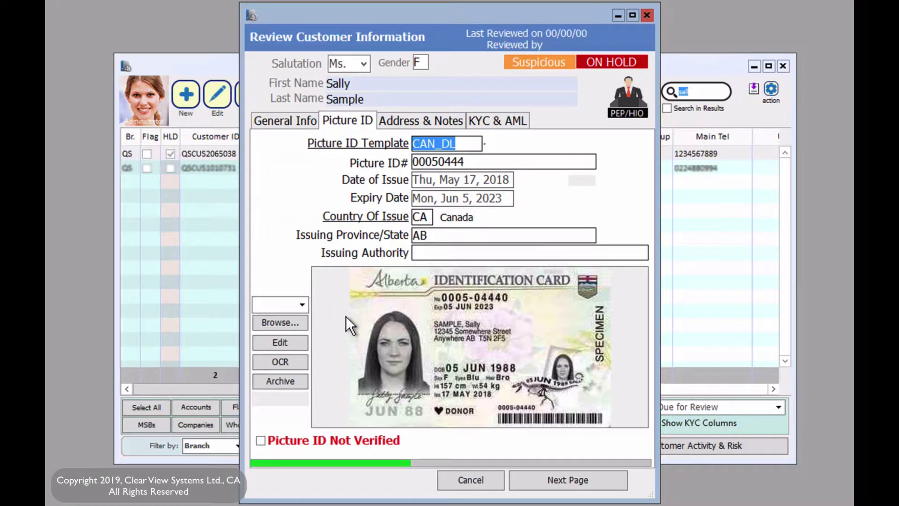
# Mark Sally's picture ID as verified and continue to the address and notes page.
pyautogui.click(261, 441)
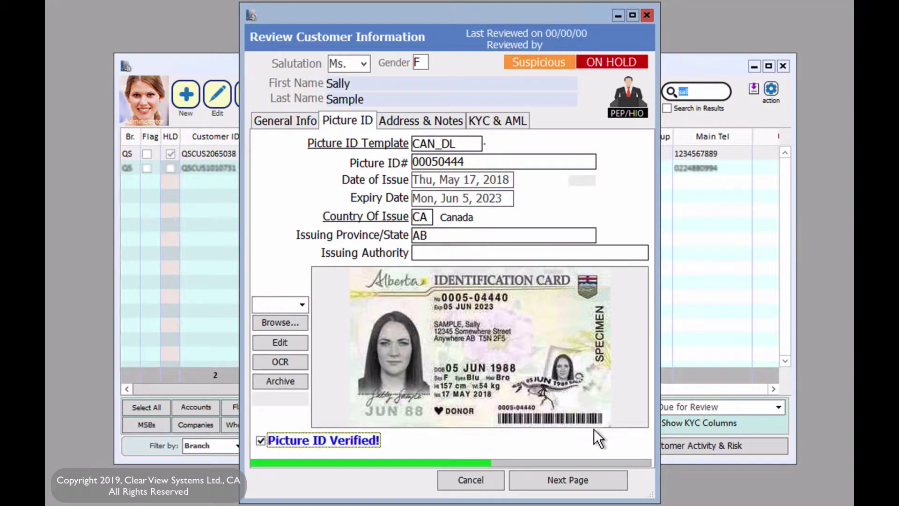
pyautogui.click(572, 476)
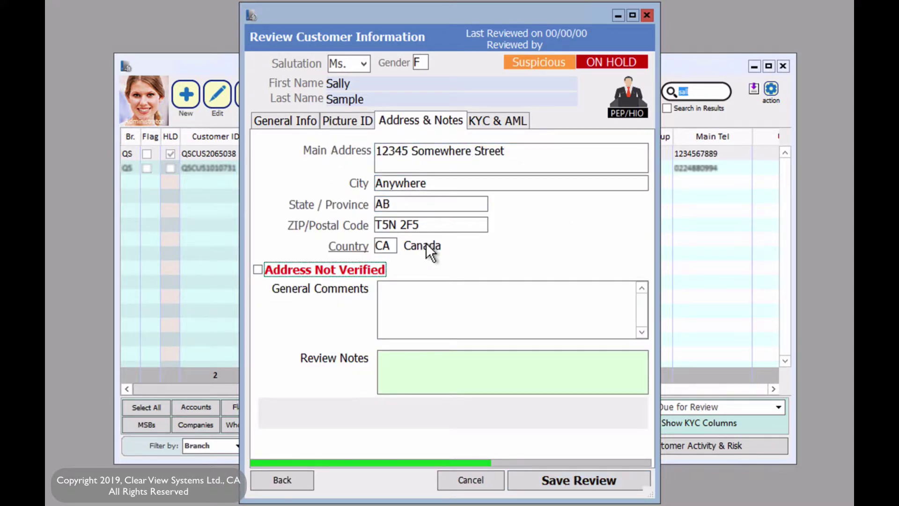
# Mark the address verified, confirm all documents original, and save Sally's review.
pyautogui.click(259, 270)
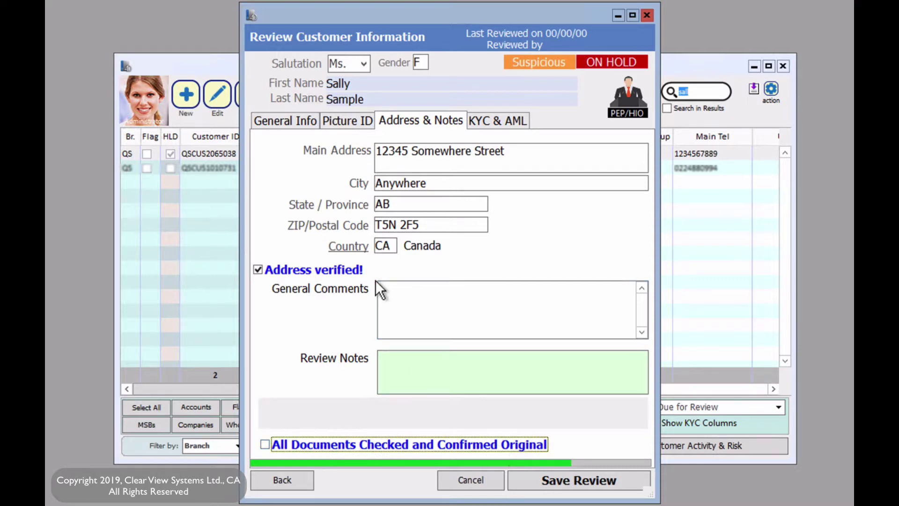
pyautogui.click(264, 443)
pyautogui.click(572, 477)
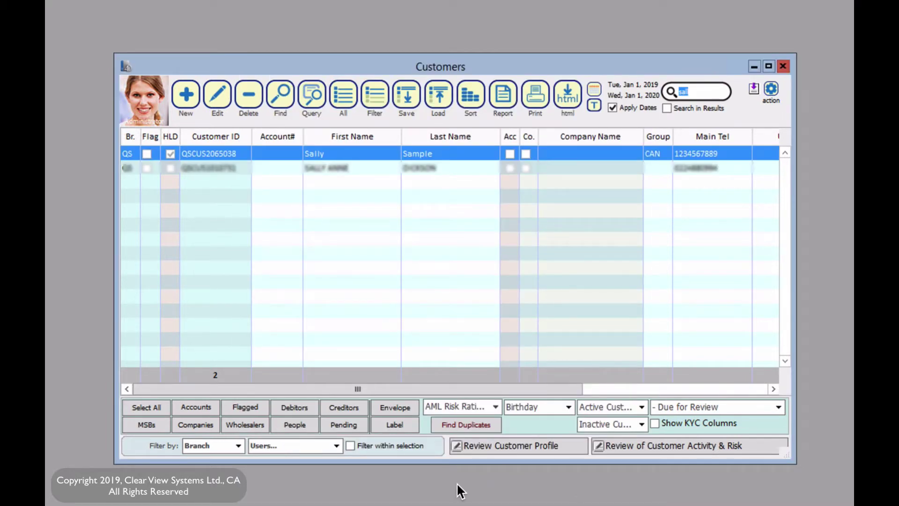
# View Sally Sample's Review Log showing the new 7/9/2019 Administrator entry.
pyautogui.doubleClick(346, 152)
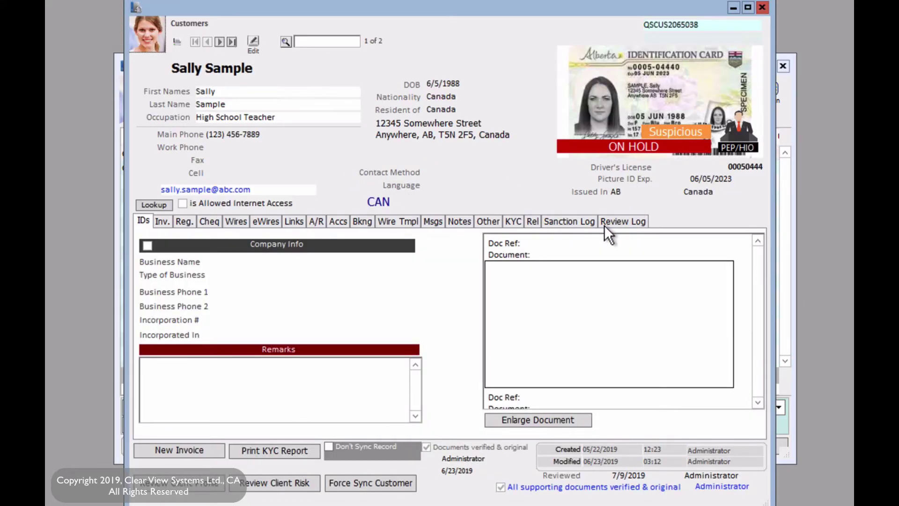
pyautogui.click(631, 229)
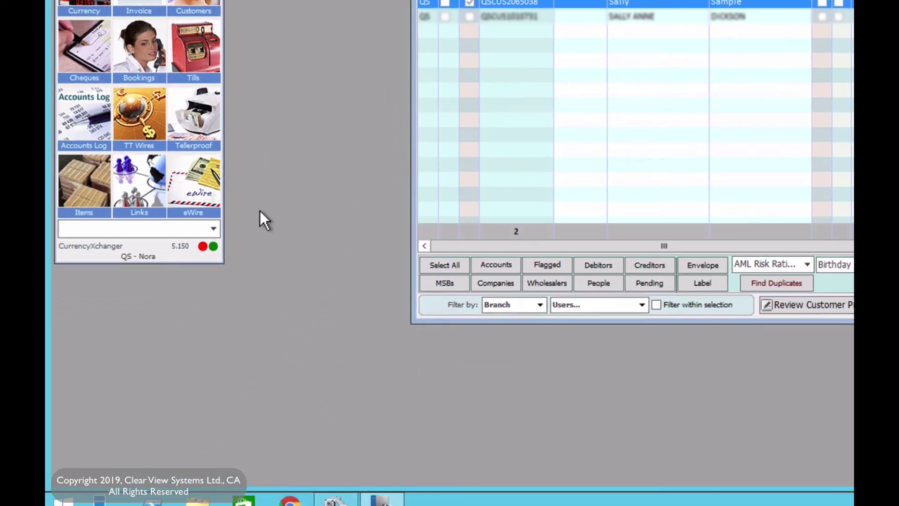
# Show the KYC_ReviewLog table filtered to Jul 9, 2019, listing only Sally's review.
pyautogui.click(213, 229)
pyautogui.scroll(-5, 160, 319)
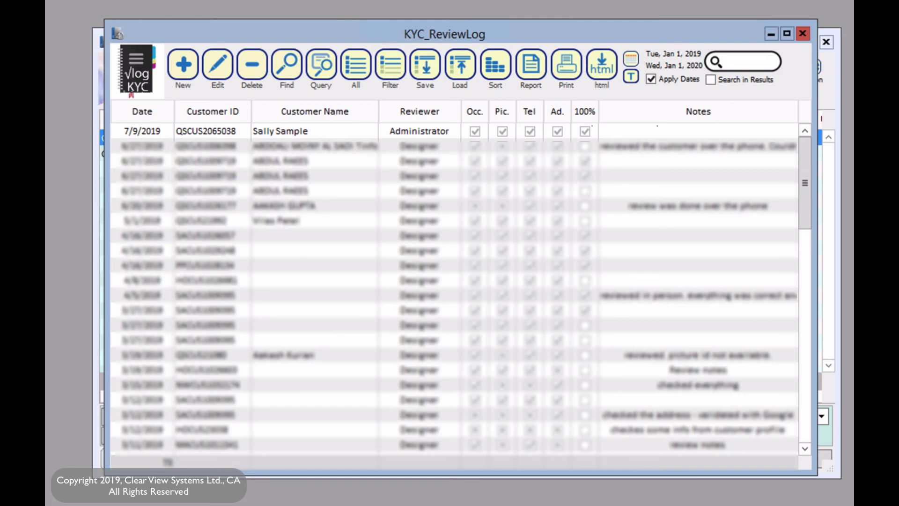
pyautogui.click(632, 74)
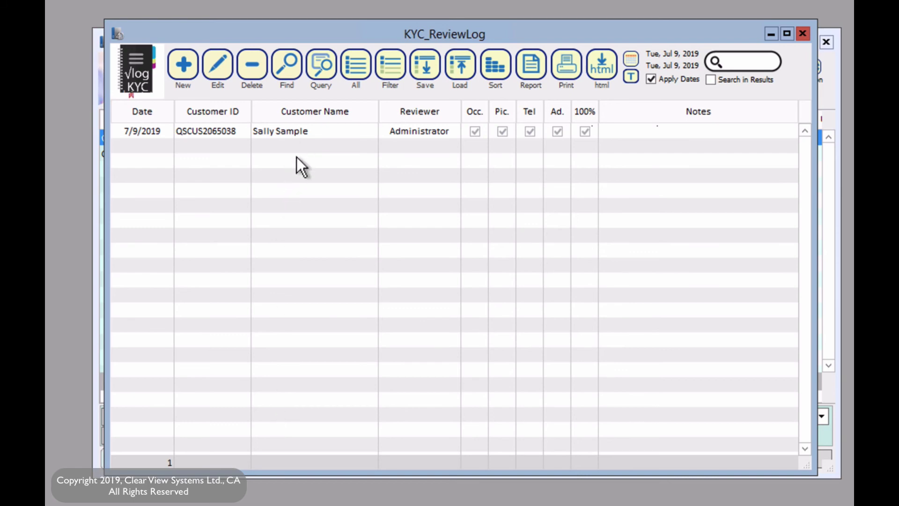